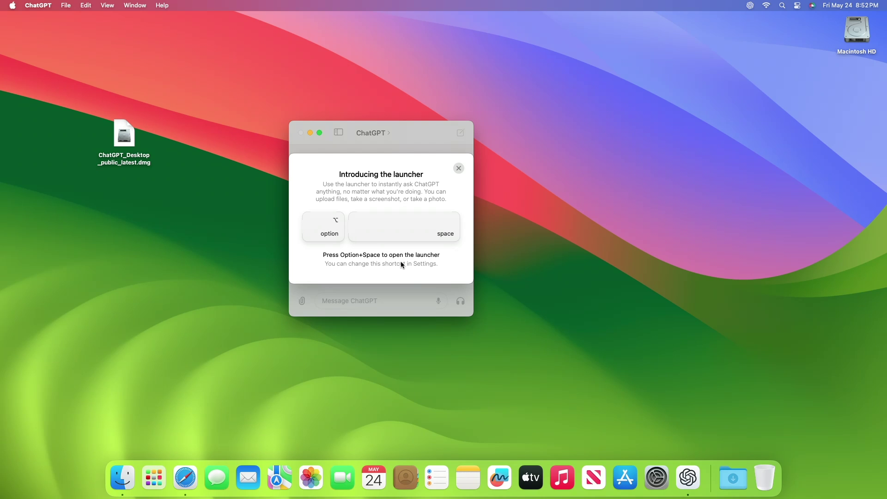
Bring up Spotlight with Cmd+Space and dismiss it again, leaving the launcher introduction visible
key("super+space")
key("Escape")
Ask the Option+Space launcher 'What can ChatGPT do?' and scroll through the 12-item answer
key("alt+space")
type("What can ChatGPT do?")
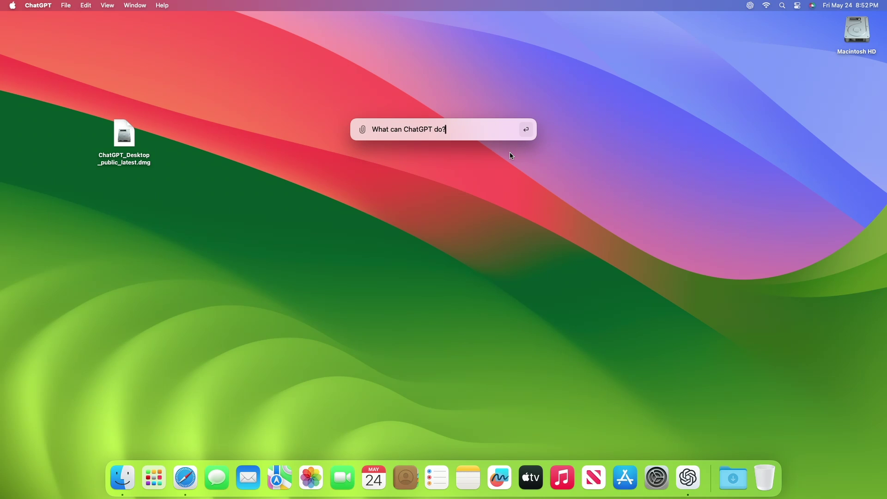
key("Return")
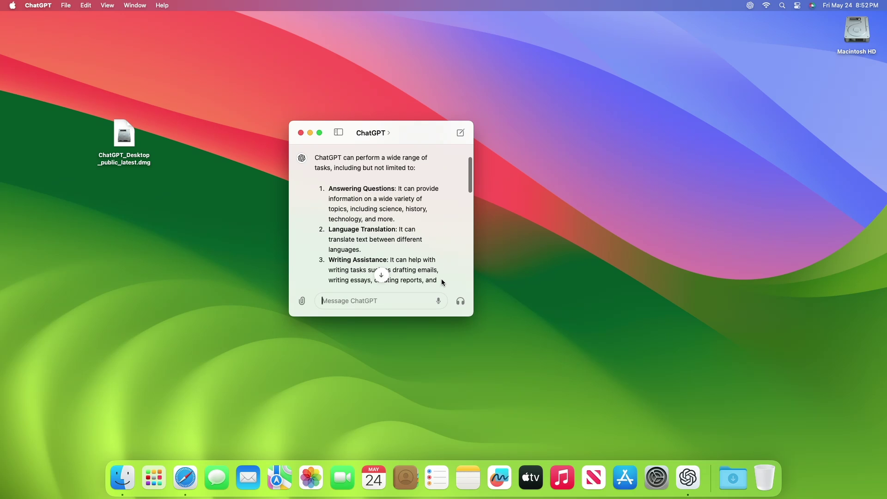
scroll(442, 278, "down", 10)
scroll(442, 279, "down", 3)
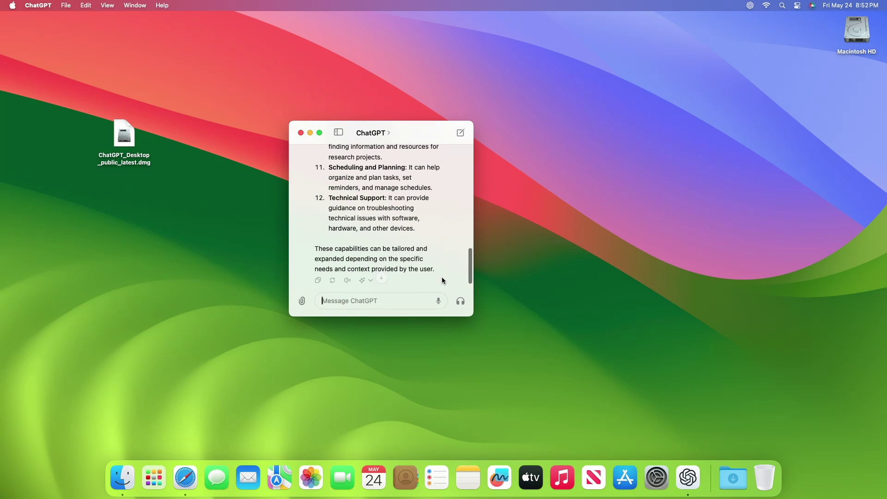
scroll(442, 276, "up", 15)
scroll(442, 279, "up", 2)
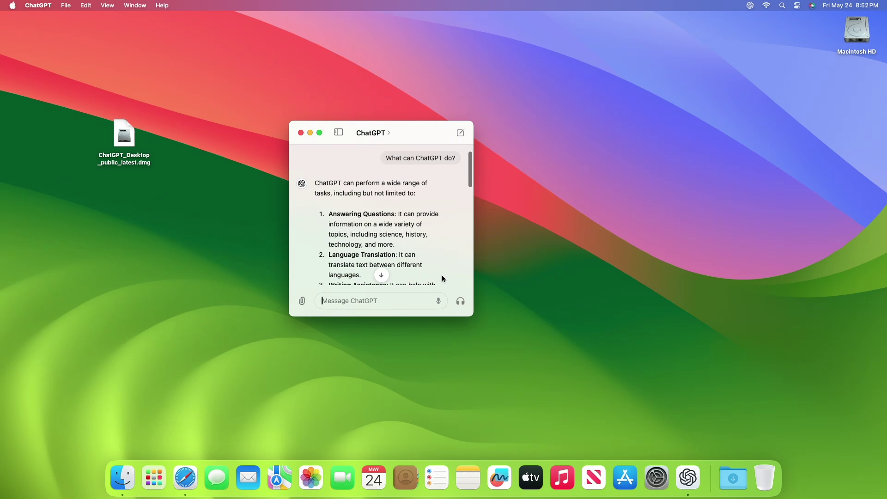
Send the message 'Macintosh Weekly YouTube Channel' and scroll down to read the reply
type("Macintosh Weekly YouTube")
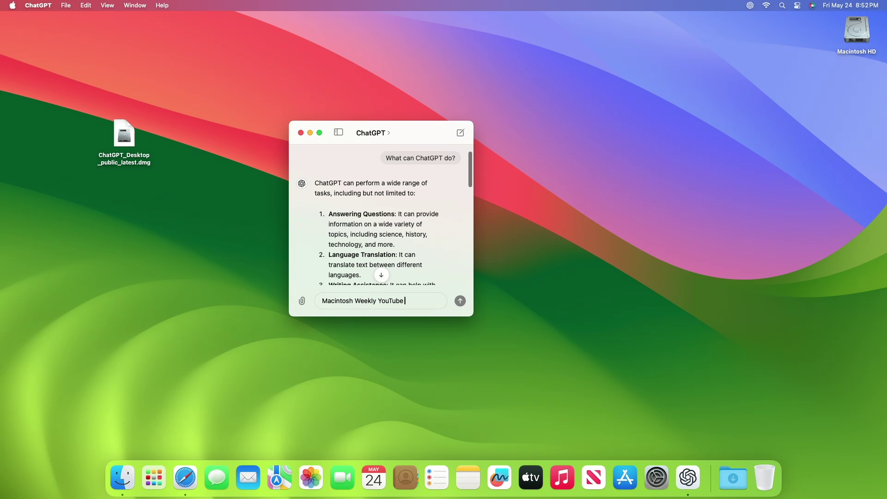
type(" Channel")
key("Return")
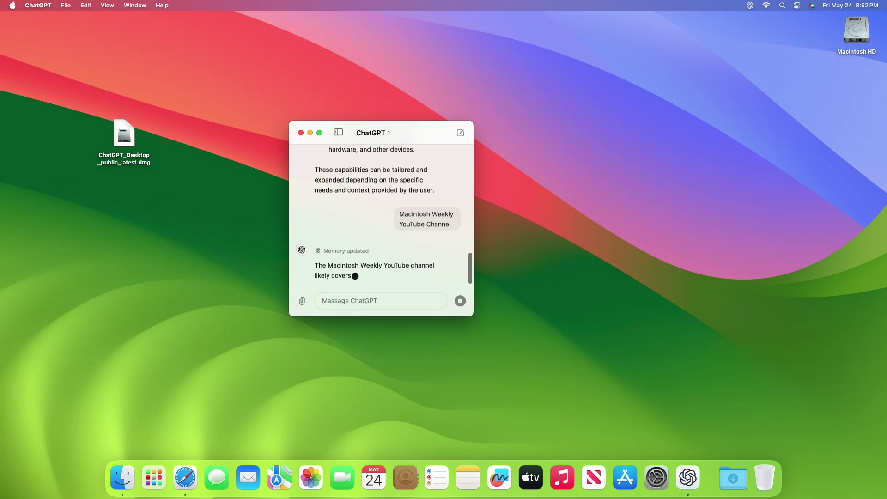
scroll(443, 280, "down", 2)
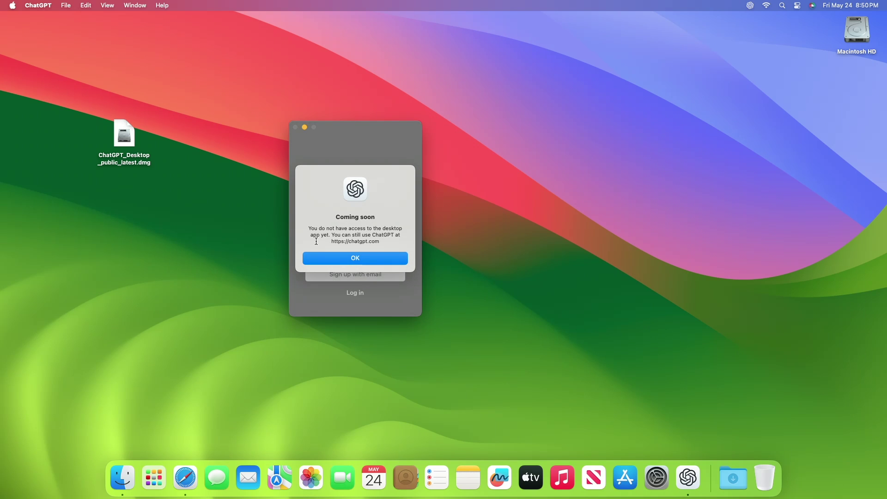
Acknowledge the 'Coming soon' notice to quit, then select ChatGPT_Desktop_public_latest.dmg on the desktop
left_click(324, 257)
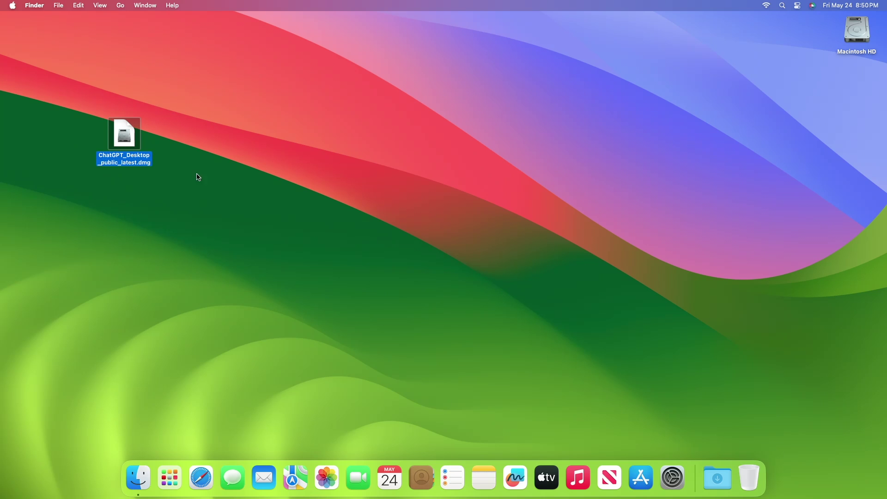
left_click(412, 262)
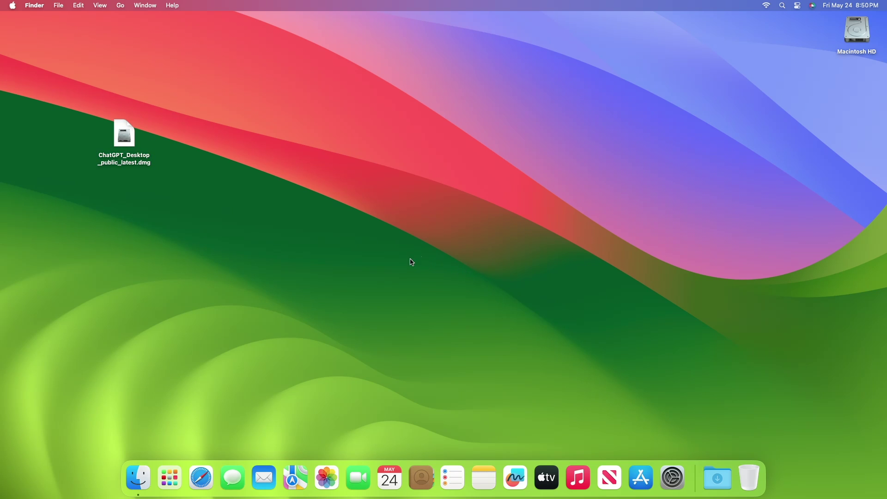
left_click(131, 143)
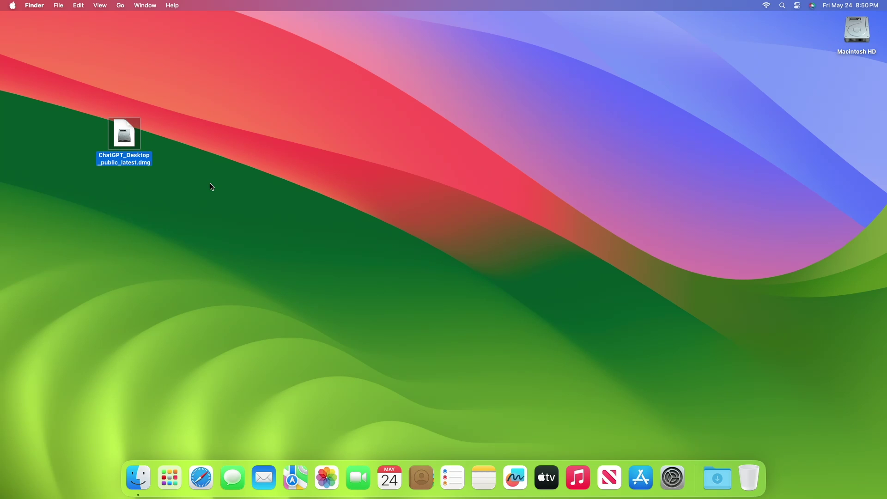
Mount the dmg, copy ChatGPT into Applications, then close and eject the ChatGPT Installer volume
double_click(113, 137)
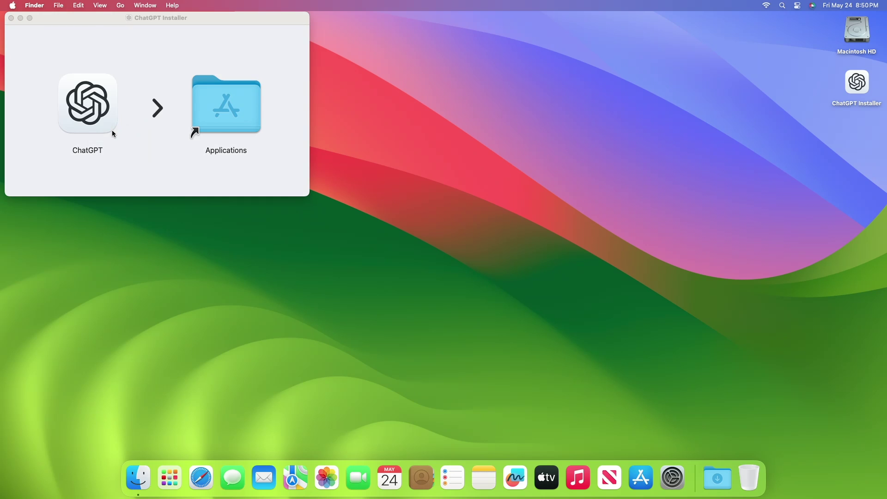
left_click_drag(106, 129, 206, 132)
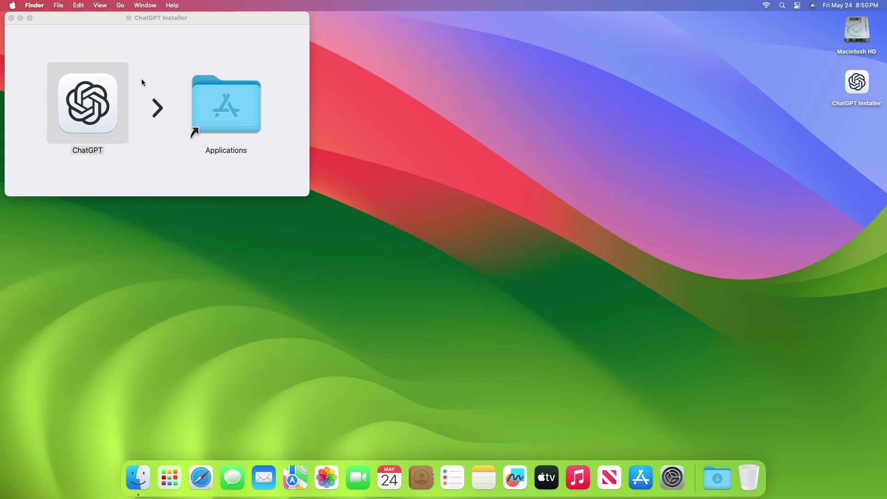
left_click(11, 18)
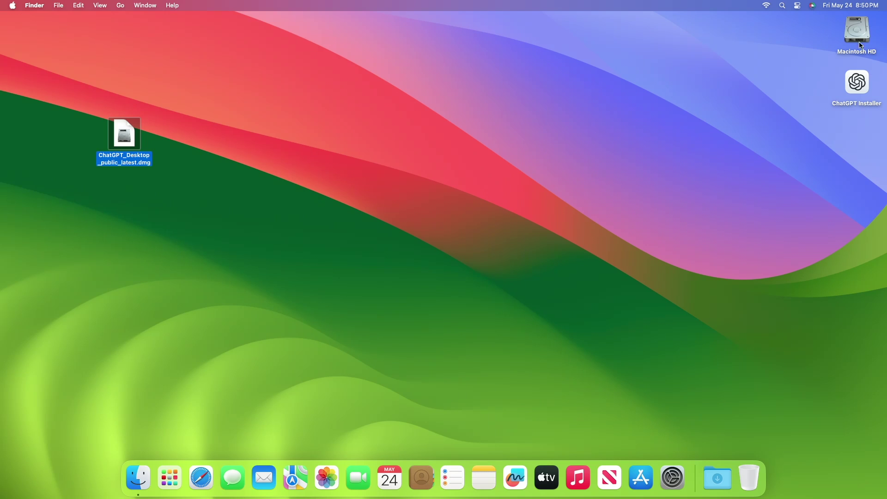
right_click(862, 76)
left_click(816, 95)
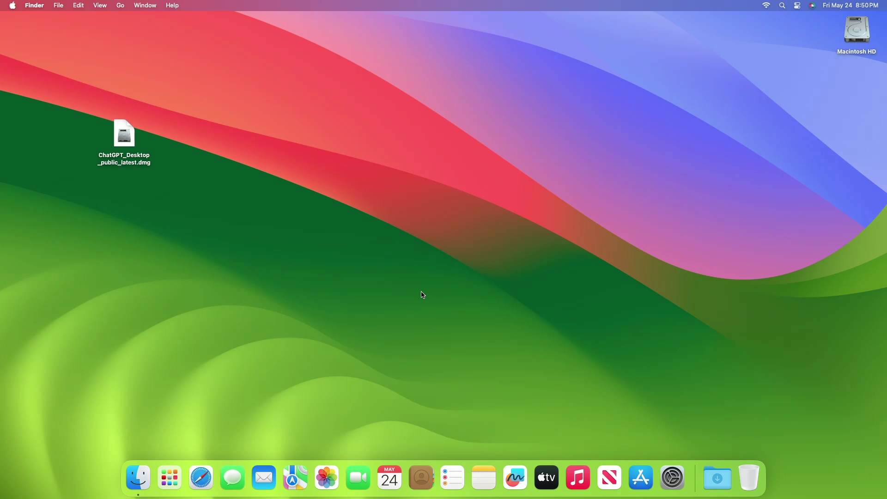
Launch ChatGPT from Launchpad and confirm opening the downloaded app at the security prompt
left_click(170, 478)
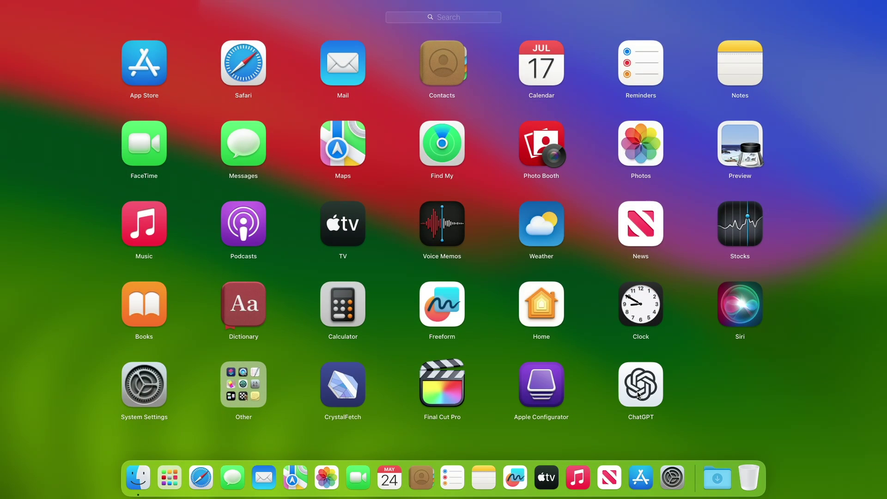
left_click(639, 396)
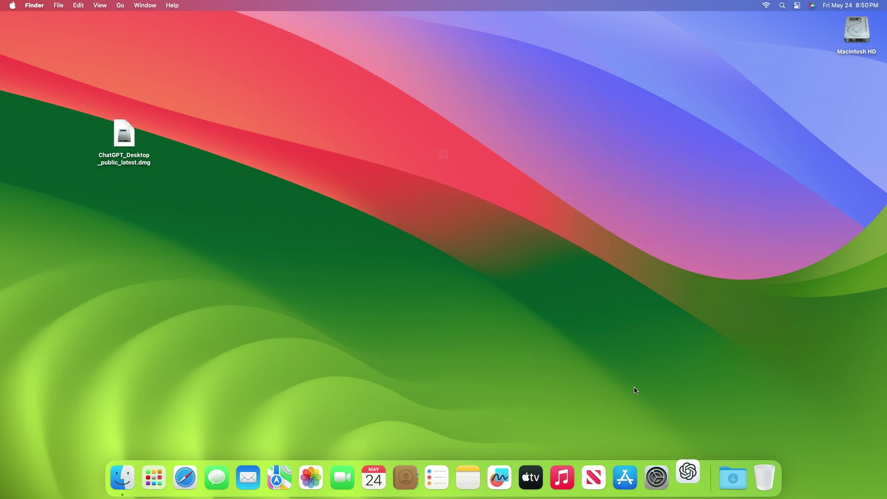
left_click(475, 202)
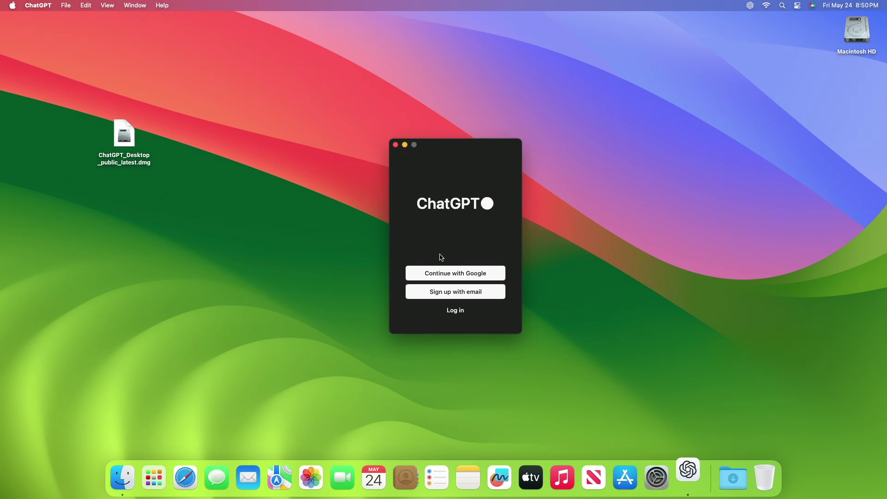
Log in to ChatGPT with Continue with Apple, entering the Apple ID password
left_click(455, 312)
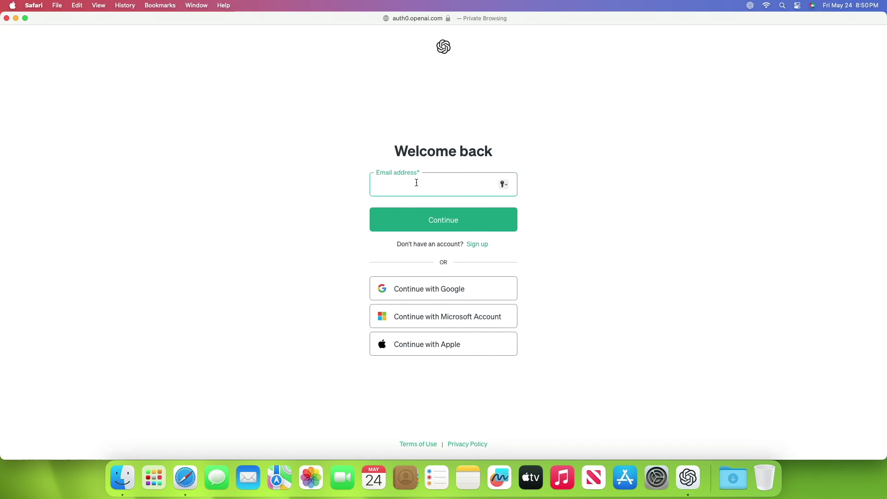
left_click(493, 345)
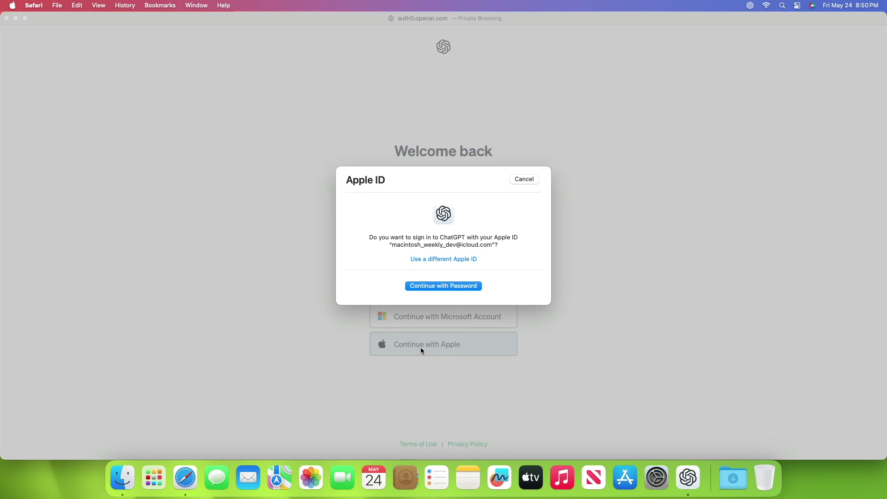
left_click(434, 286)
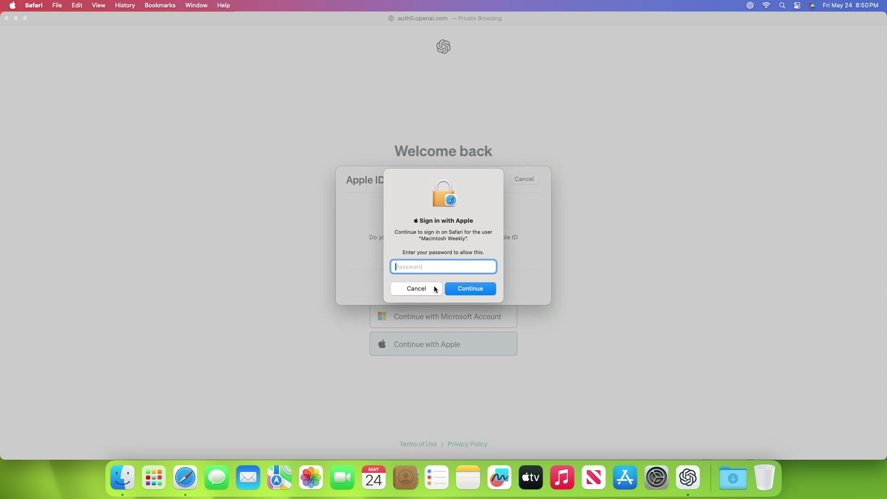
type("••••")
key("Return")
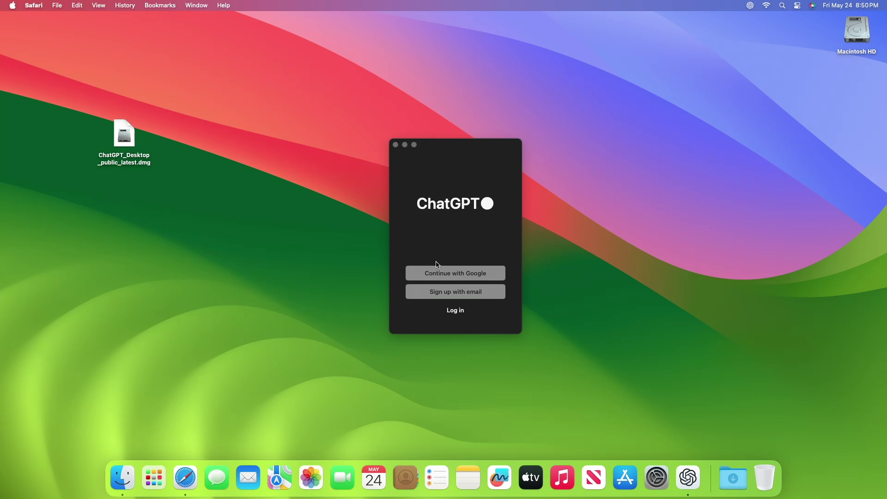
left_click(437, 265)
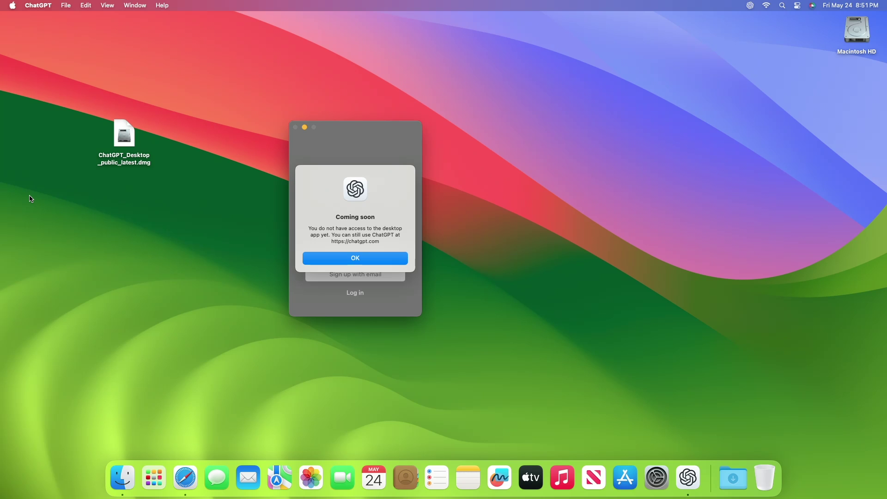
left_click(332, 259)
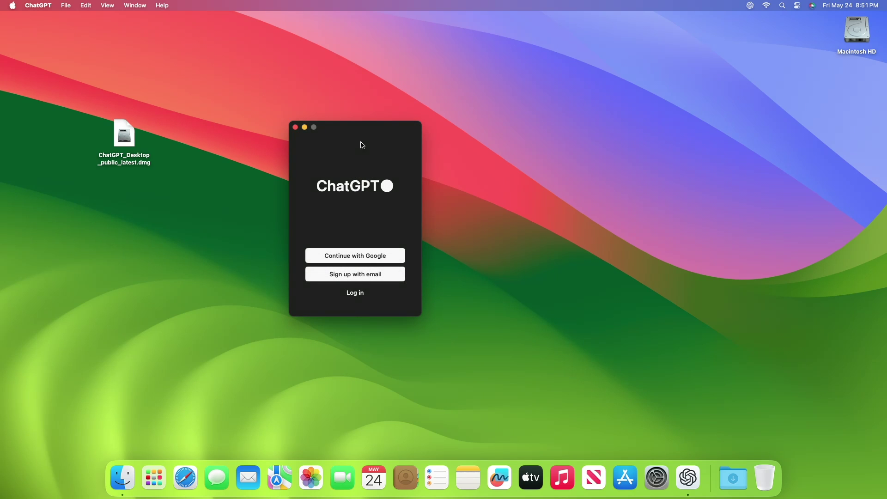
Redo the Apple ID login with the pasted password, then quit ChatGPT and the private browsing window
left_click(356, 293)
key("super+q")
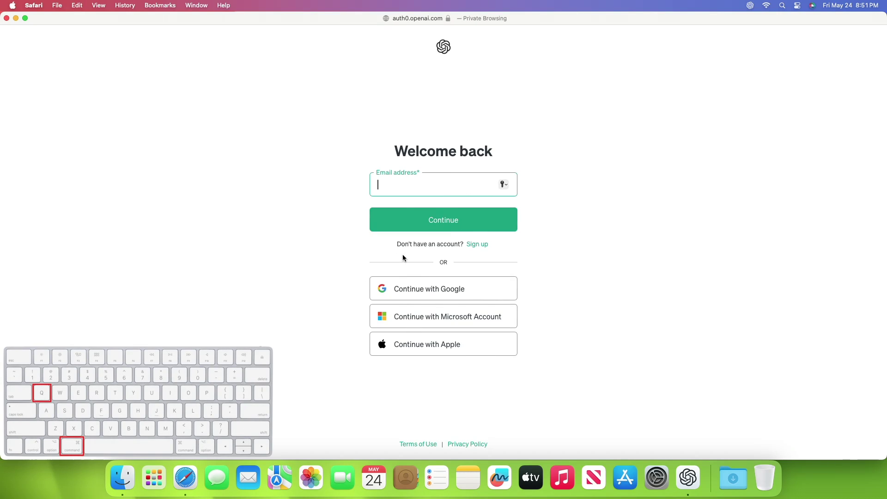
left_click(444, 344)
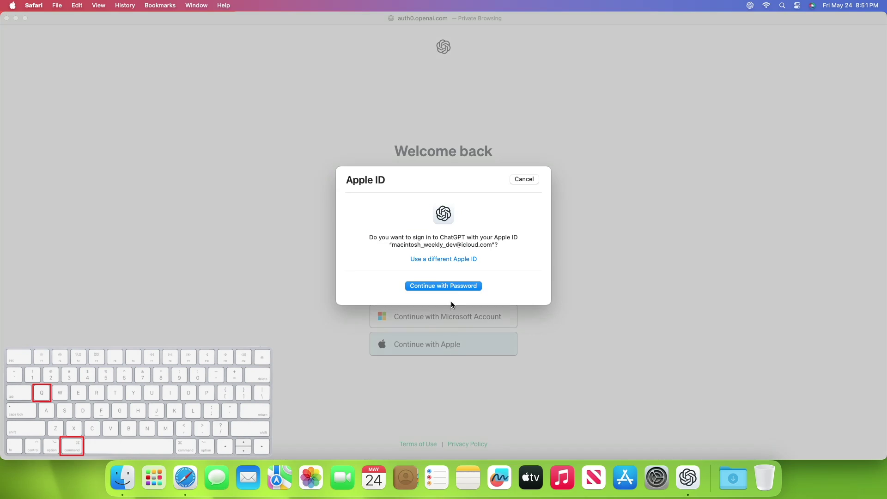
left_click(476, 286)
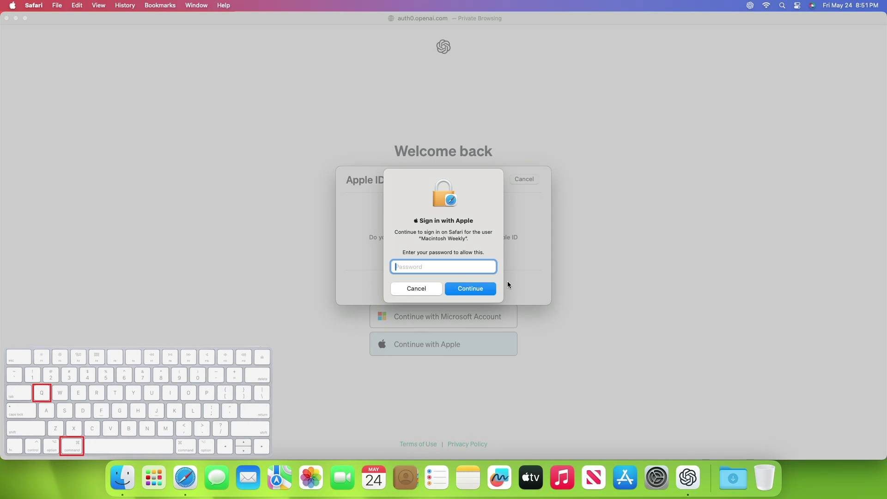
key("super+v")
key("Return")
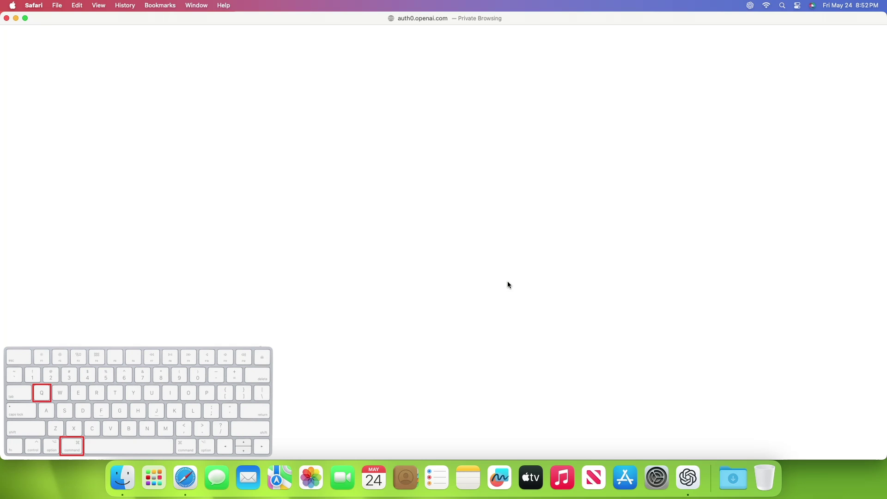
key("super+q")
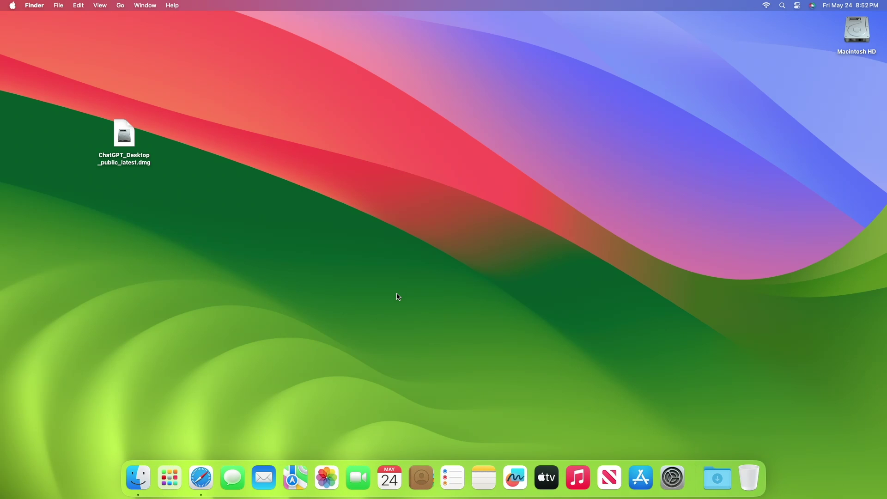
Relaunch ChatGPT from Launchpad to reach the 'Introducing the launcher' window
left_click(178, 478)
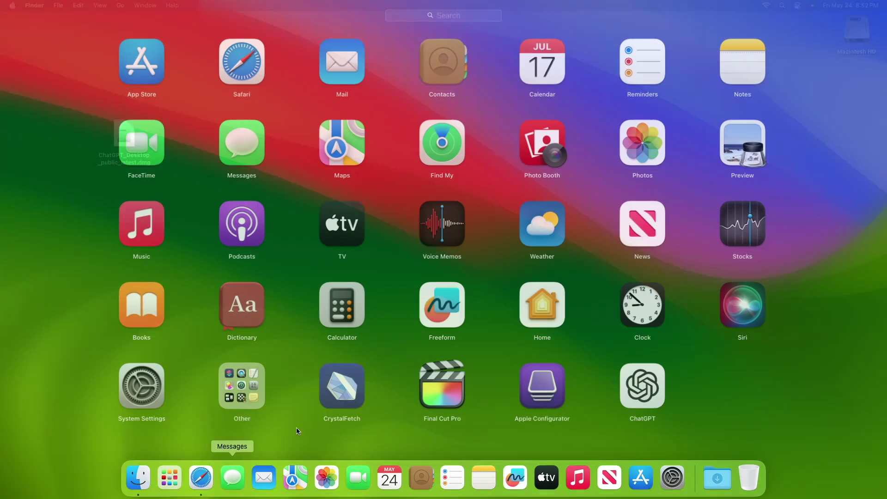
left_click(638, 393)
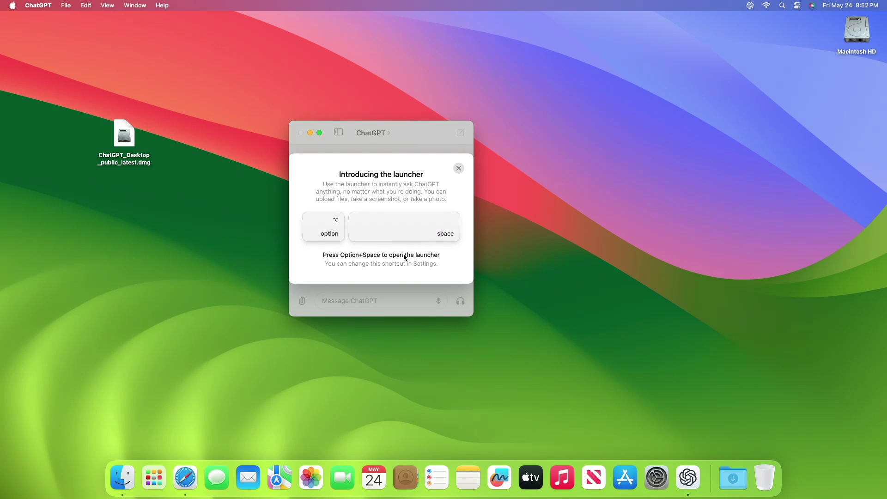
Ask the launcher 'What can ChatGPT do?', review the list, then send 'Macintosh Weekly YouTube Channel'
key("alt+space")
type("What can ChatGPT do?")
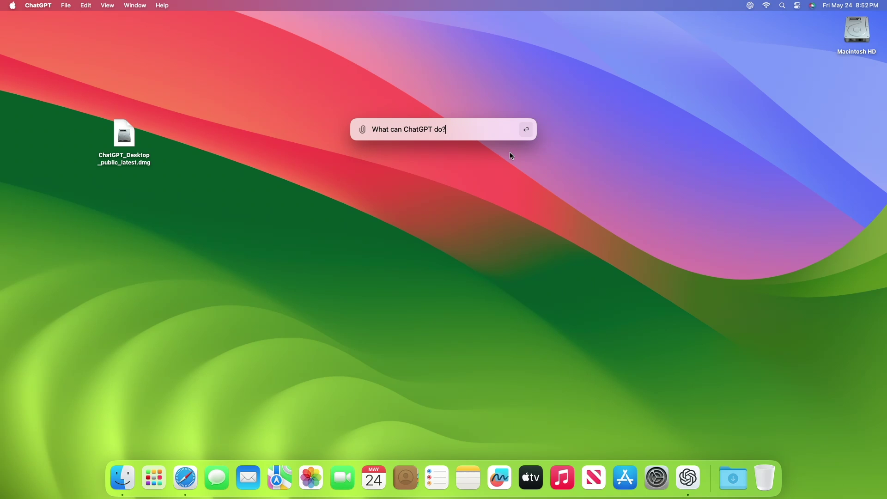
key("Return")
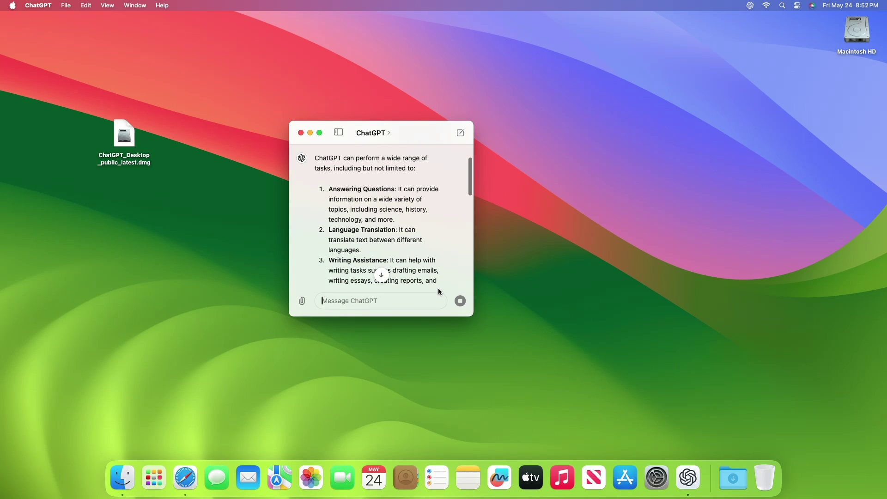
scroll(442, 277, "down", 10)
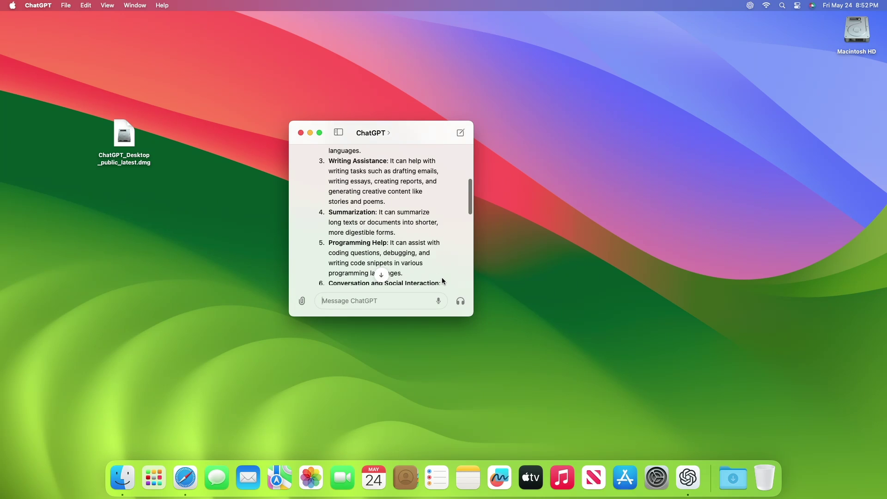
scroll(442, 278, "down", 3)
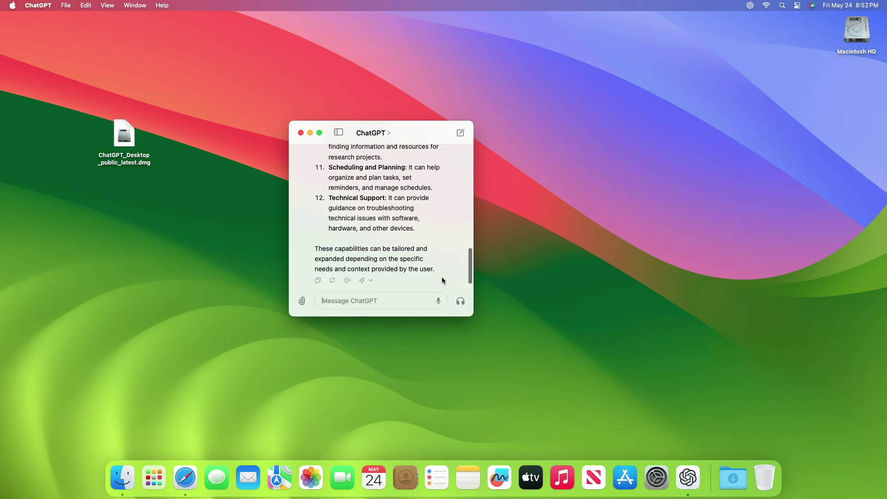
scroll(442, 276, "up", 15)
scroll(442, 277, "up", 1)
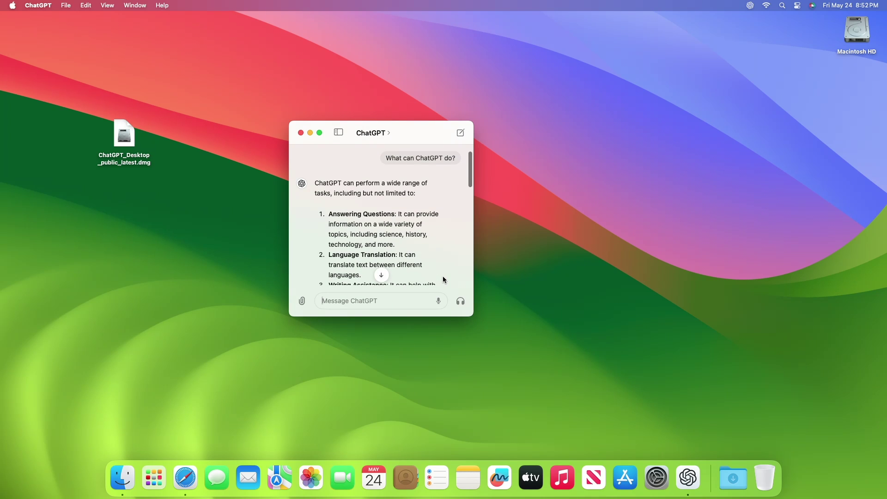
type("Macintosh Weekly YouTube Channel")
key("Return")
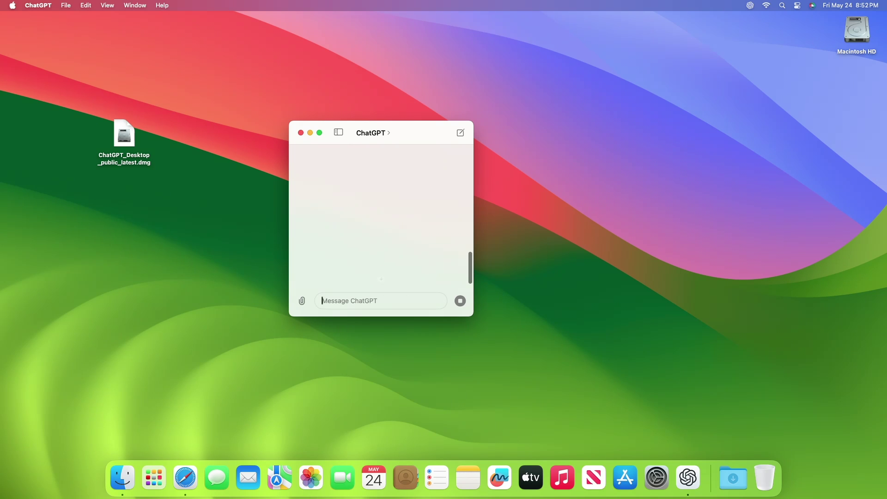